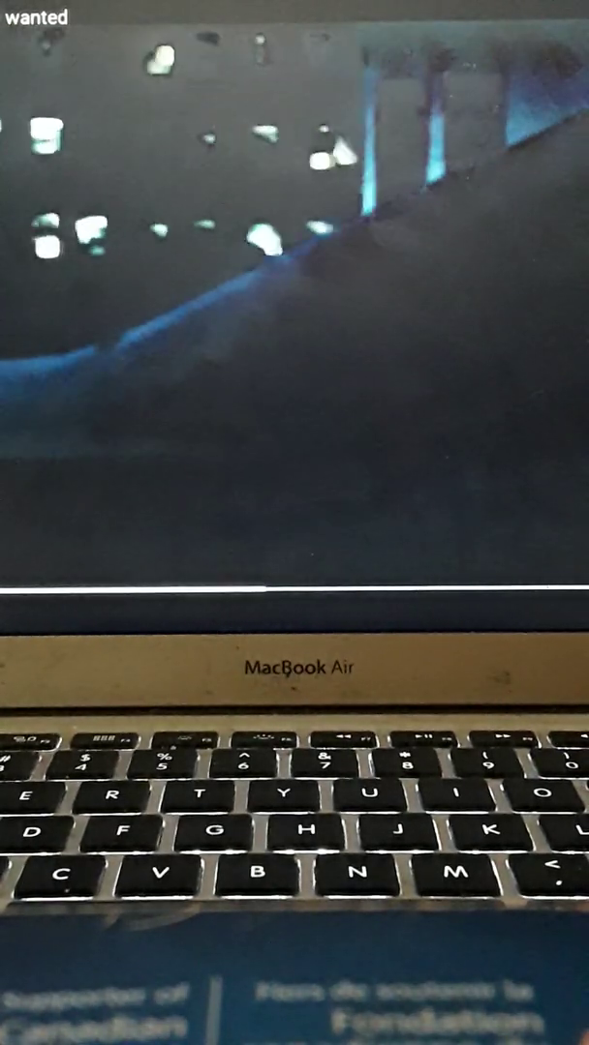
pyautogui.press('XF86AudioRaiseVolume')
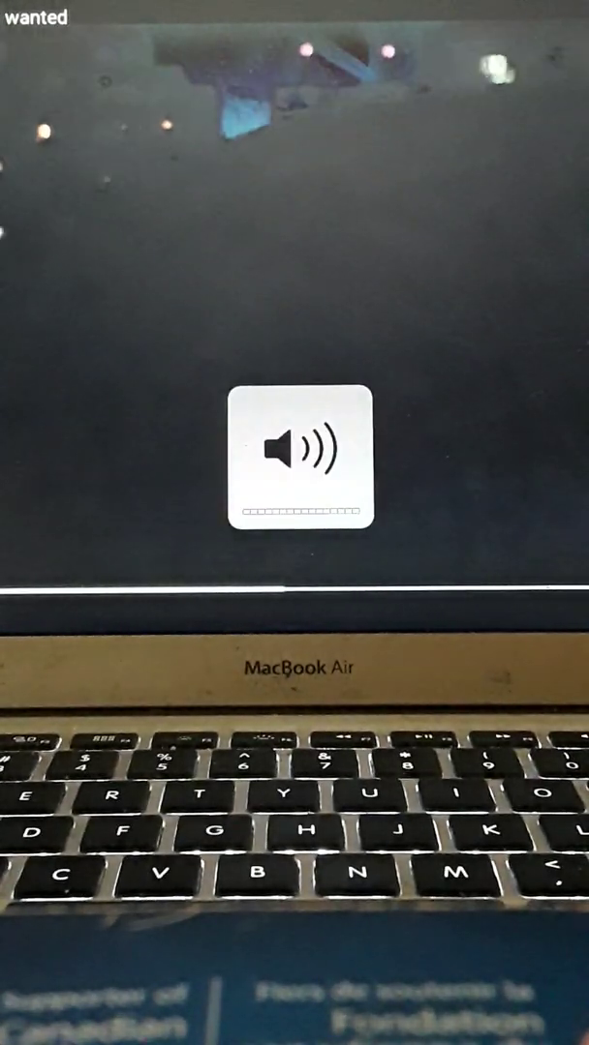